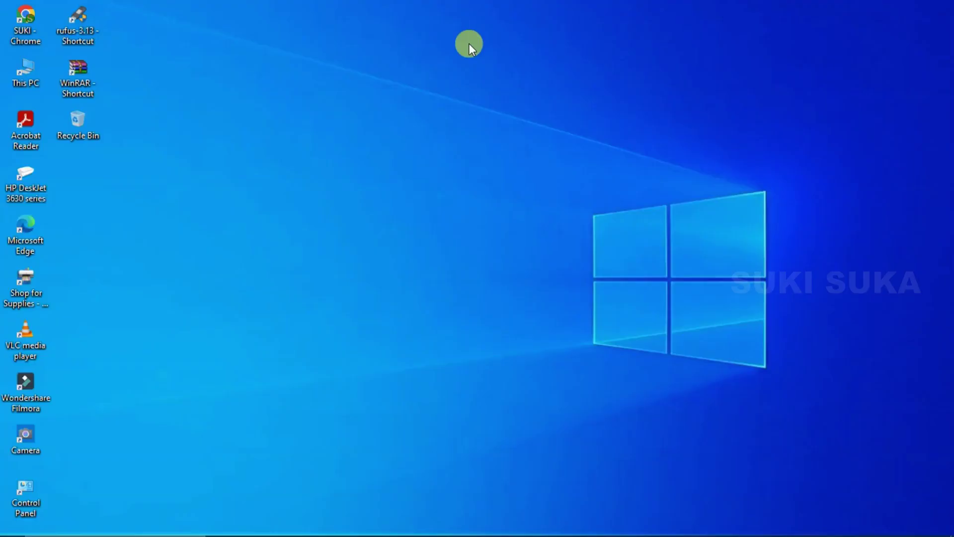
# Refresh the desktop and open the %temp% folder through the Run dialog in a maximised window
pyautogui.rightClick(469, 43)
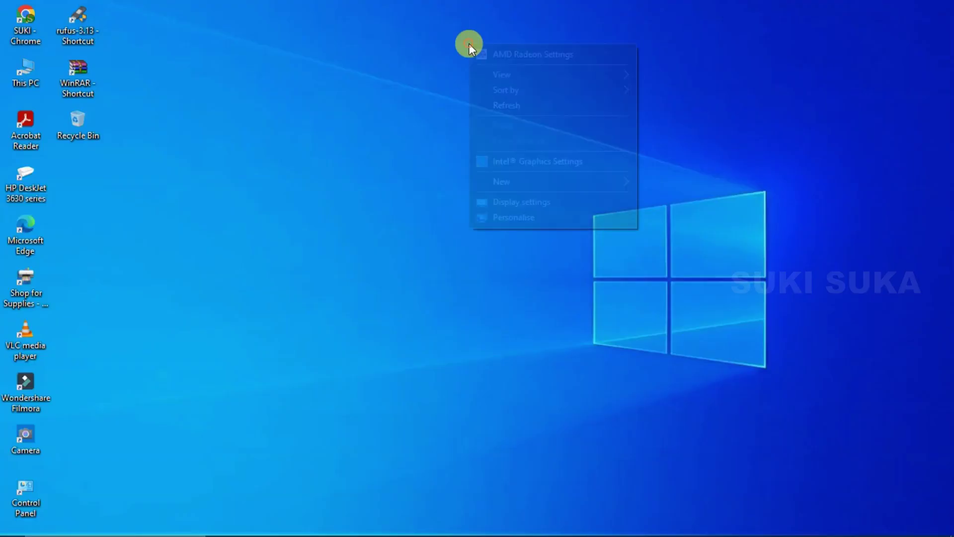
pyautogui.click(502, 107)
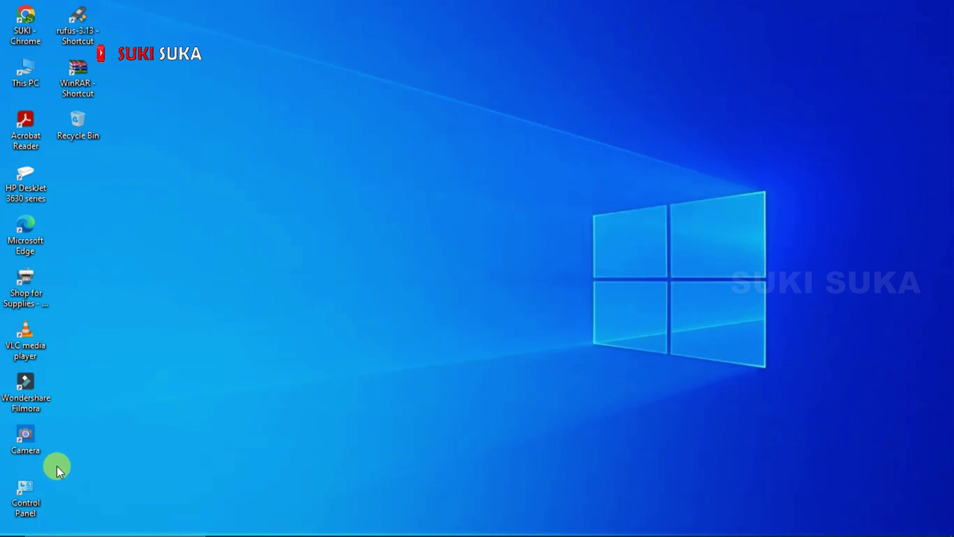
pyautogui.moveTo(3, 531)
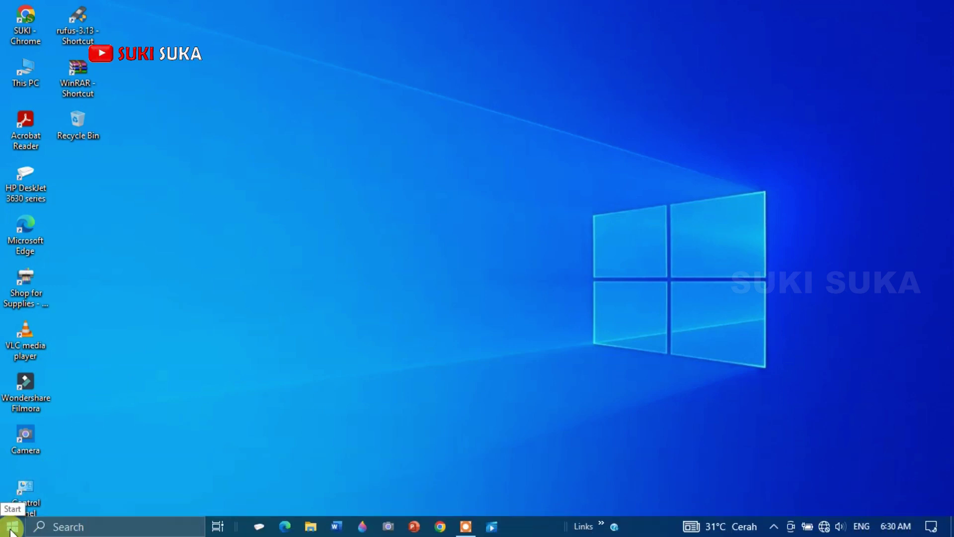
pyautogui.rightClick(13, 529)
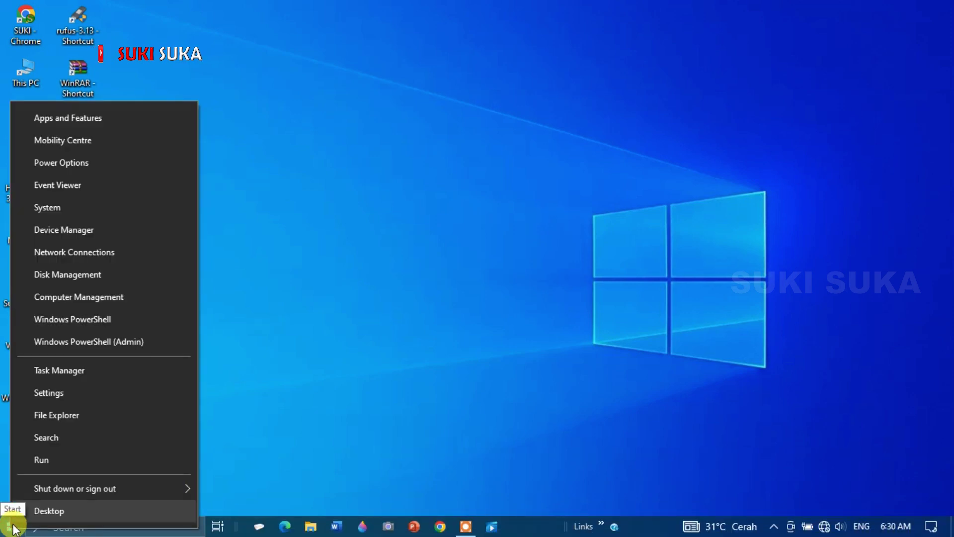
pyautogui.click(46, 458)
pyautogui.click(104, 466)
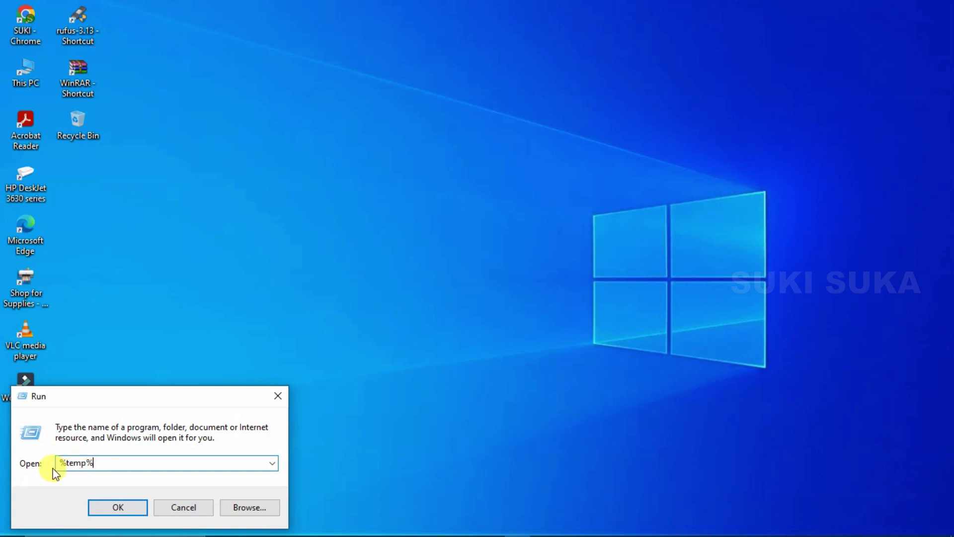
pyautogui.click(129, 510)
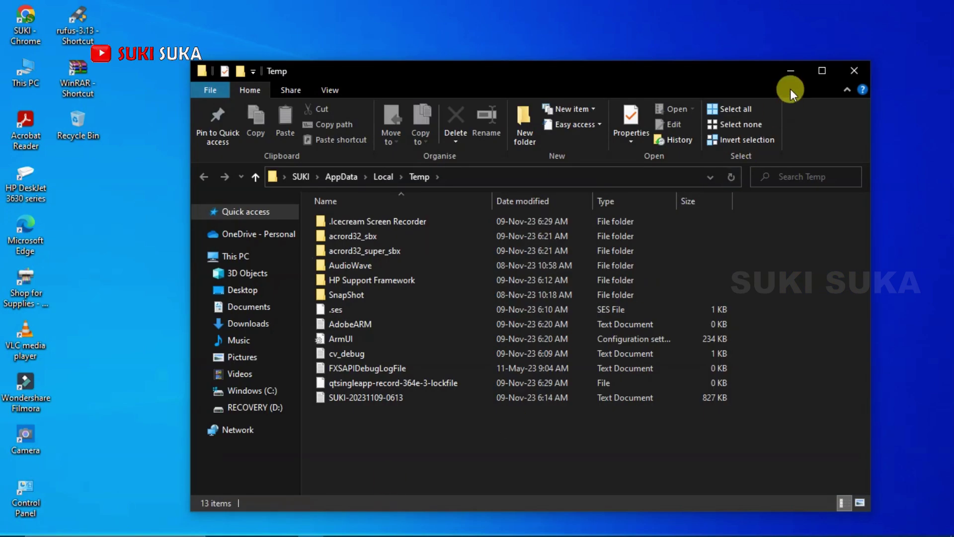
pyautogui.click(822, 71)
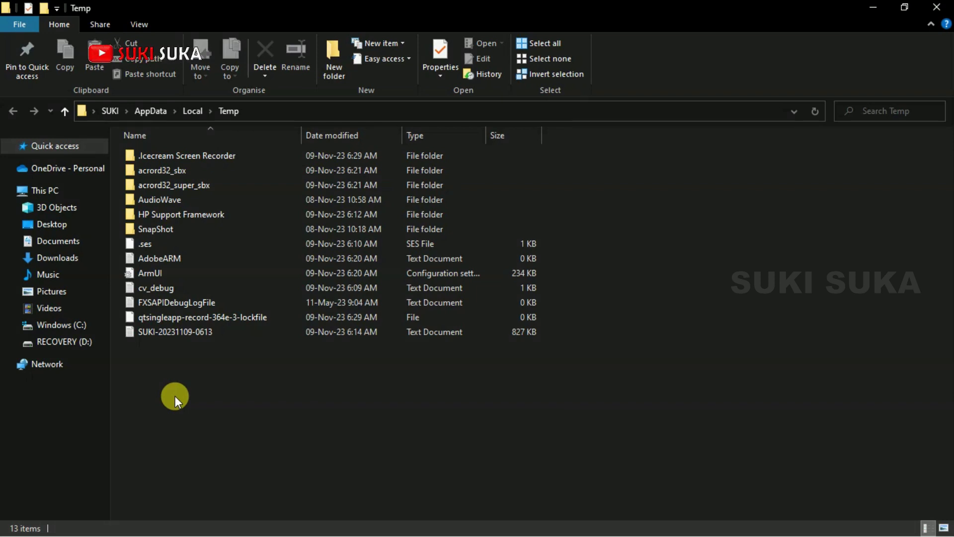
# Delete all files and folders in the Temp folder, retrying for all items in use and cancelling for those still locked
pyautogui.moveTo(175, 395); pyautogui.dragTo(213, 145)
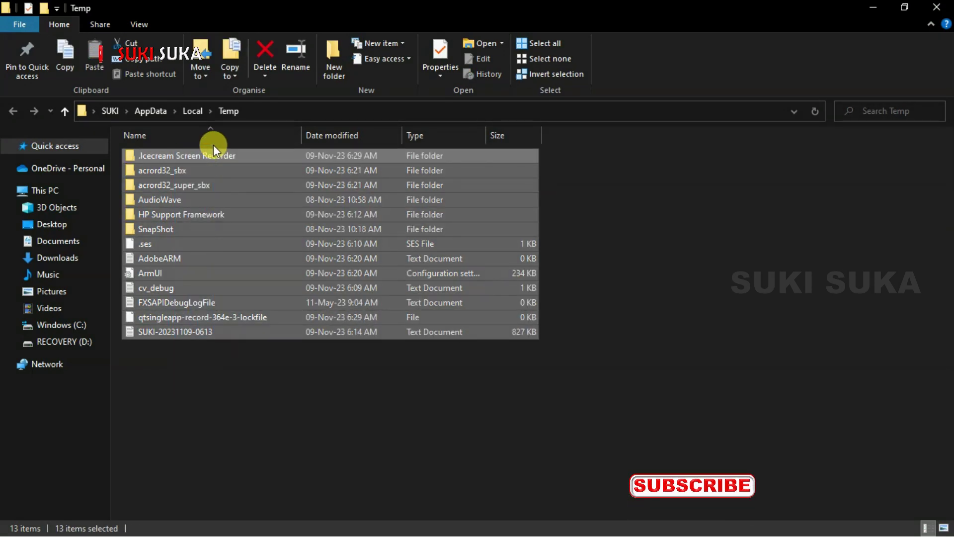
pyautogui.rightClick(335, 153)
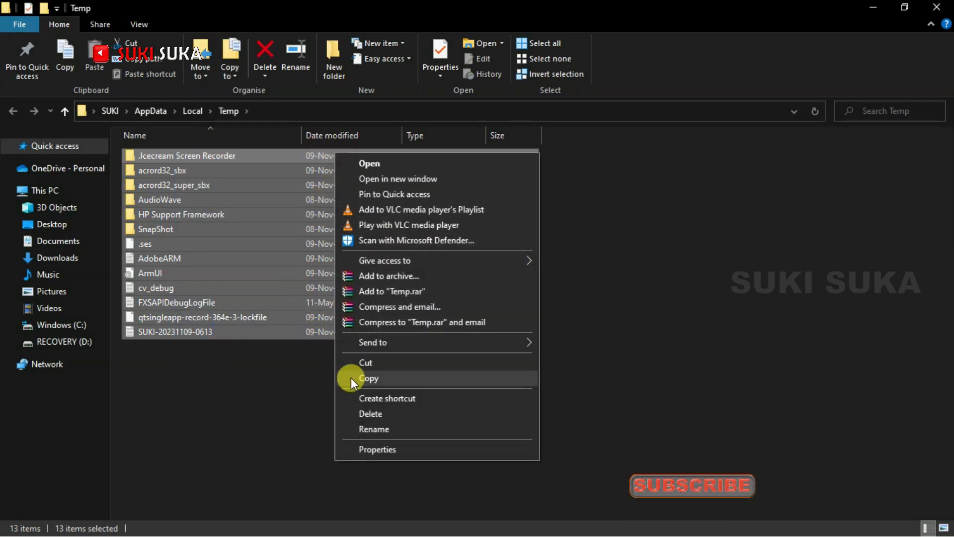
pyautogui.click(383, 413)
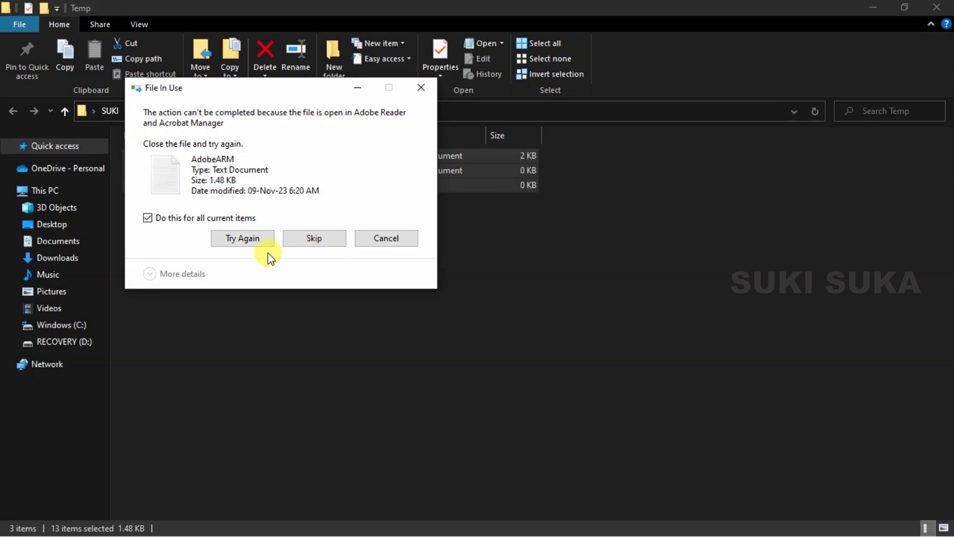
pyautogui.click(248, 239)
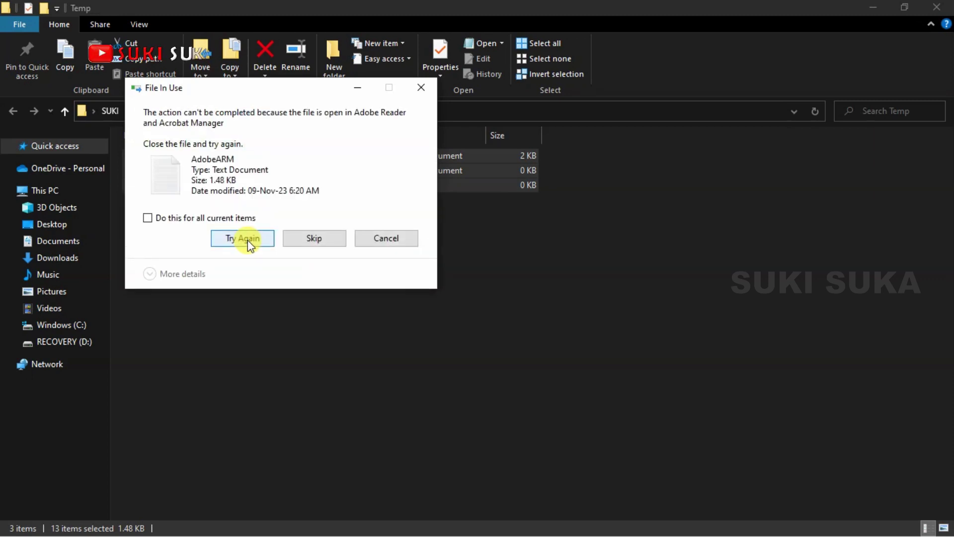
pyautogui.click(147, 220)
pyautogui.click(237, 242)
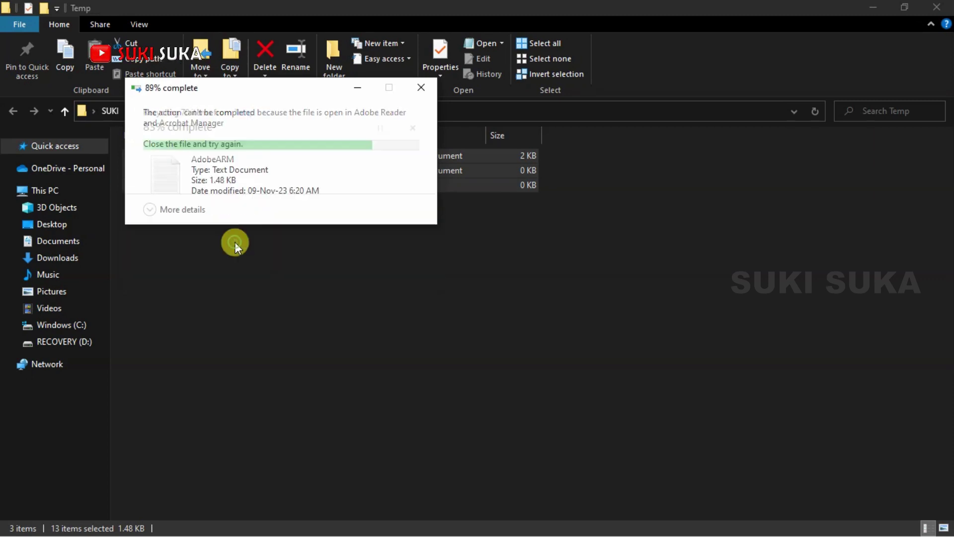
pyautogui.click(393, 240)
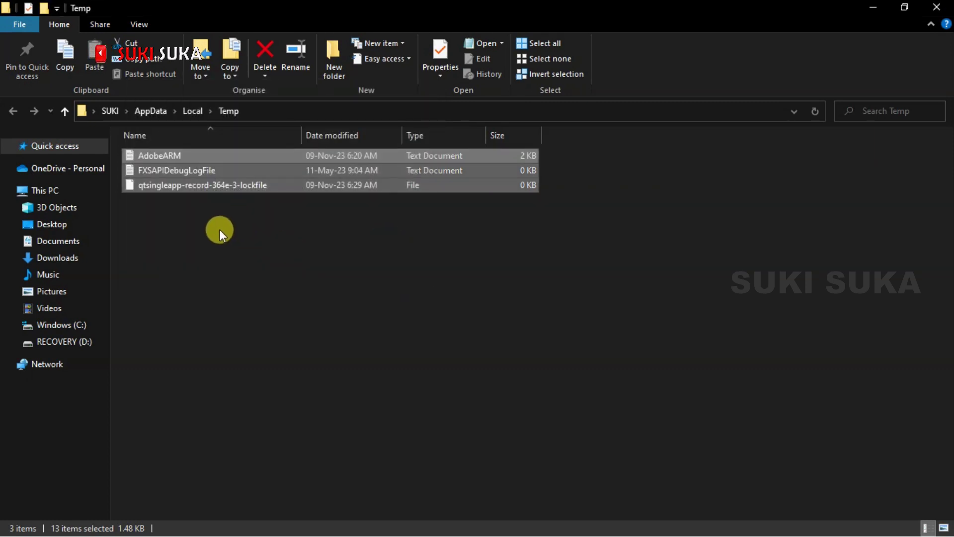
# Close the Temp folder window and refresh the desktop
pyautogui.click(220, 229)
pyautogui.click(240, 156)
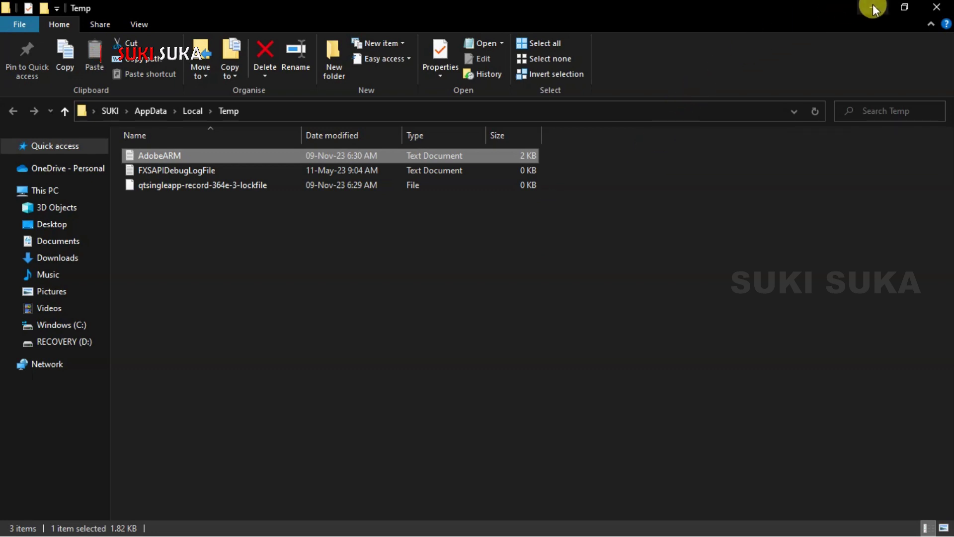
pyautogui.click(938, 9)
pyautogui.rightClick(405, 87)
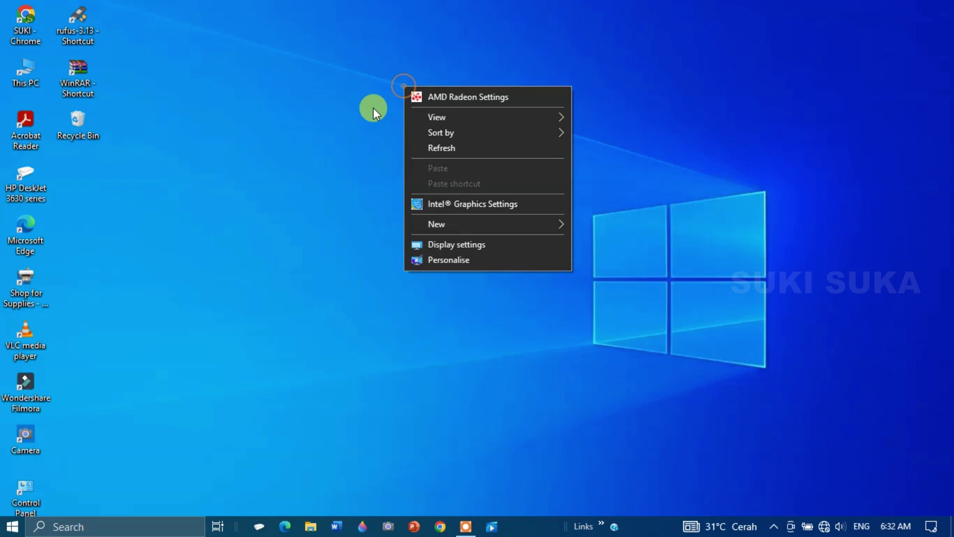
pyautogui.click(439, 149)
# Find and launch Disk Clean-up, and scan the Windows (C:) drive
pyautogui.moveTo(43, 533)
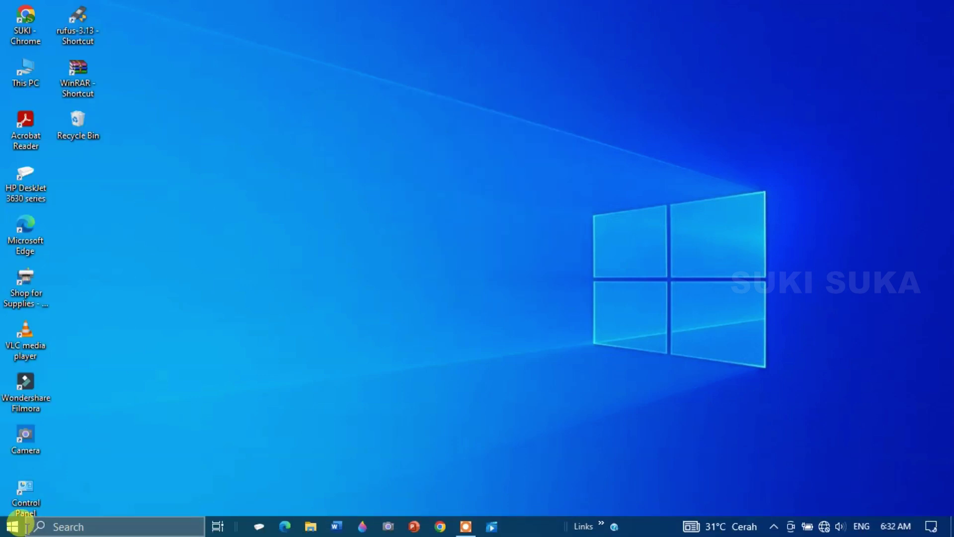
pyautogui.click(60, 526)
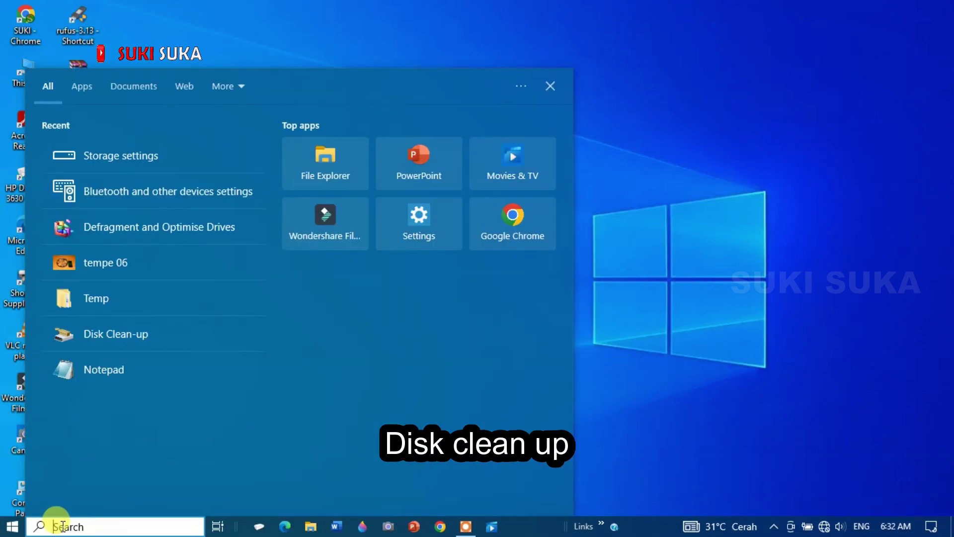
pyautogui.write('d')
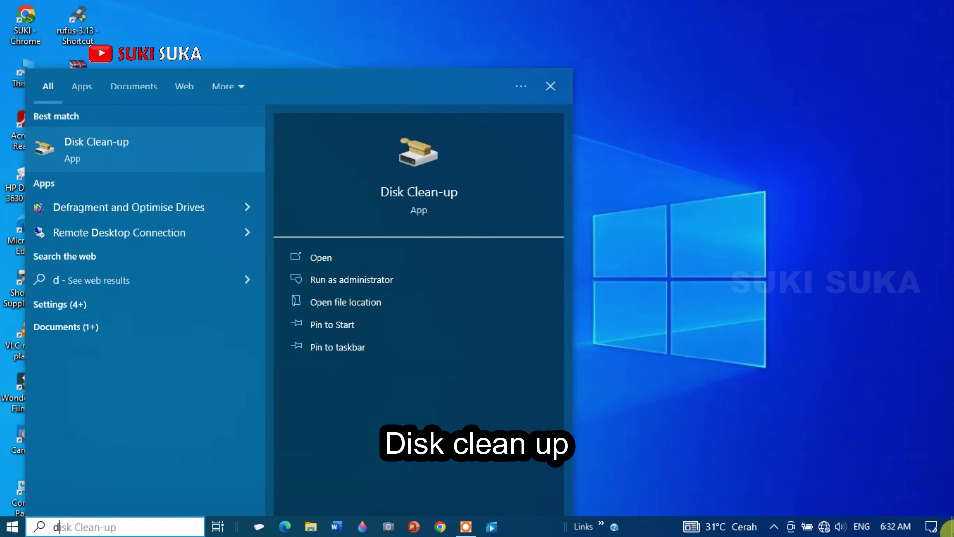
pyautogui.click(424, 197)
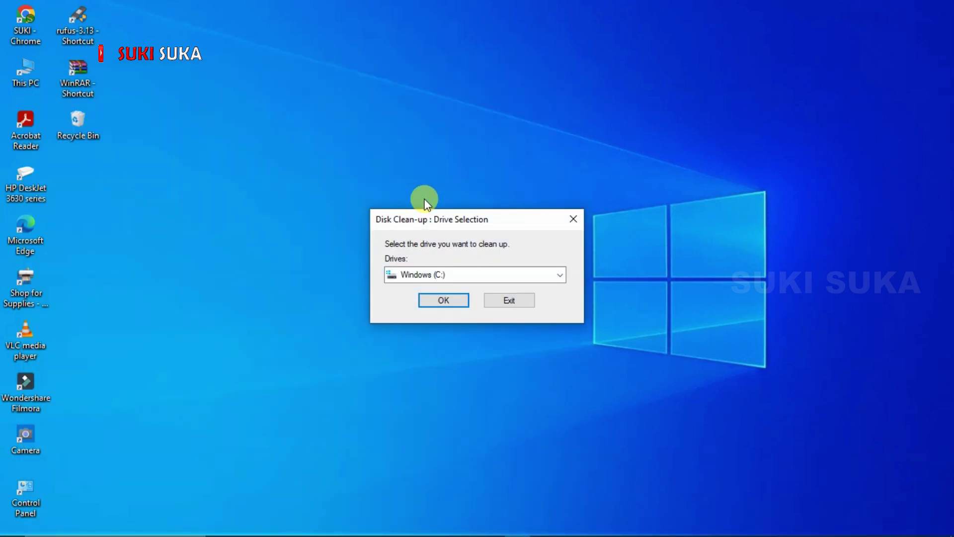
pyautogui.click(529, 275)
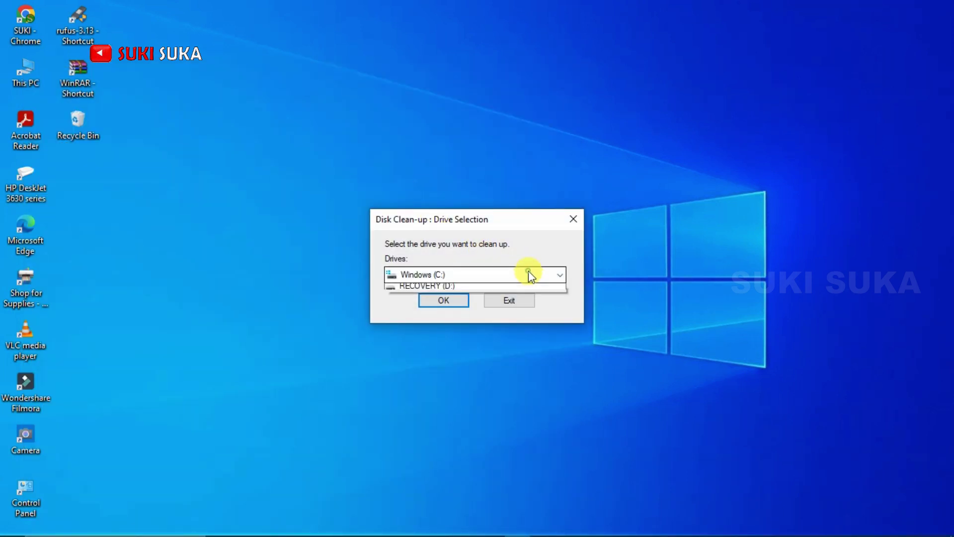
pyautogui.click(438, 291)
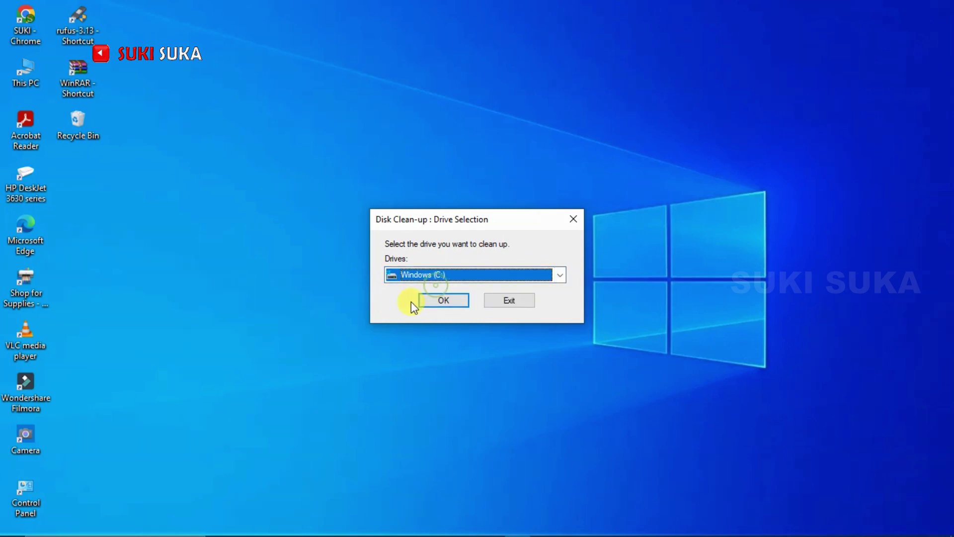
pyautogui.click(450, 300)
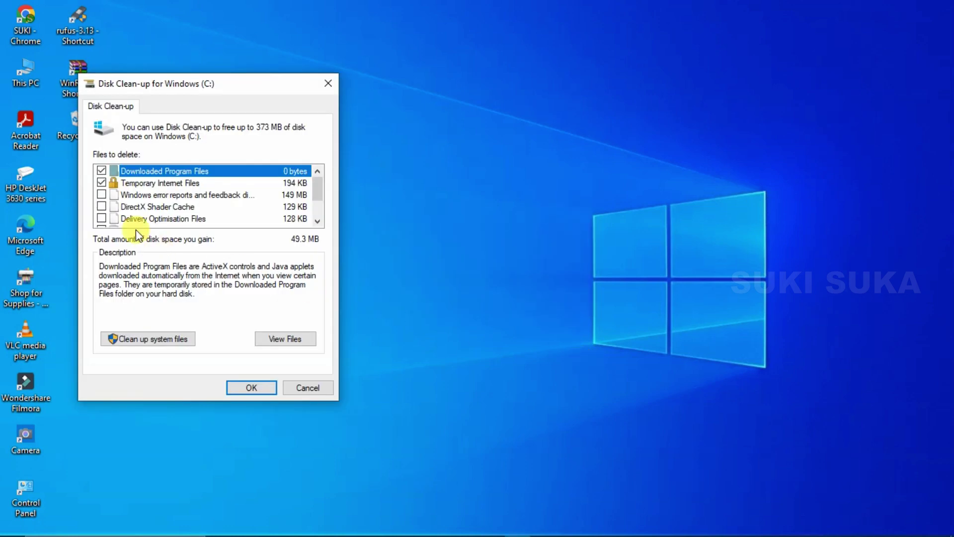
# Add Windows error reports, DirectX Shader Cache, Delivery Optimisation Files, Recycle Bin and Temporary files to the clean-up selection and delete the selected files
pyautogui.click(102, 195)
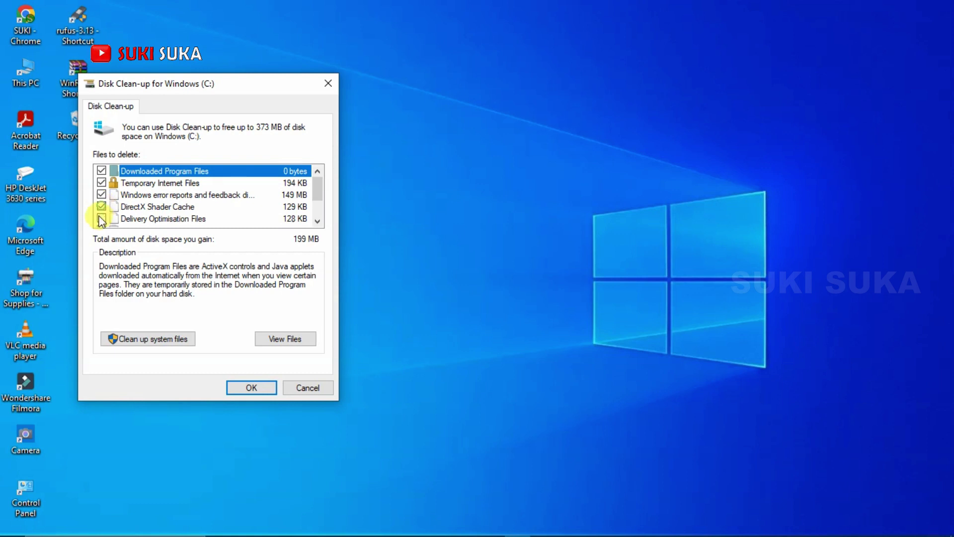
pyautogui.click(102, 206)
pyautogui.click(102, 219)
pyautogui.scroll(-1, 186, 213)
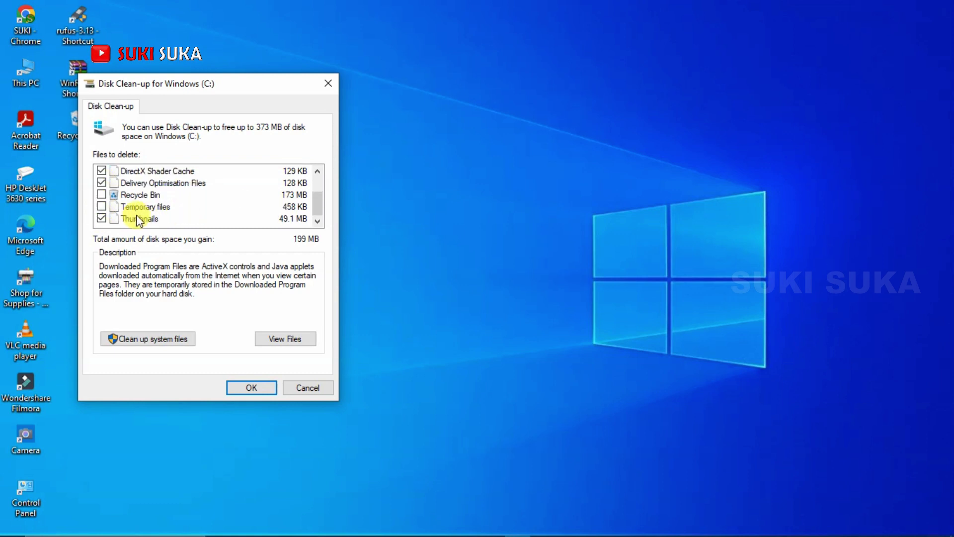
pyautogui.click(102, 194)
pyautogui.click(101, 207)
pyautogui.click(102, 218)
pyautogui.click(259, 387)
pyautogui.click(494, 283)
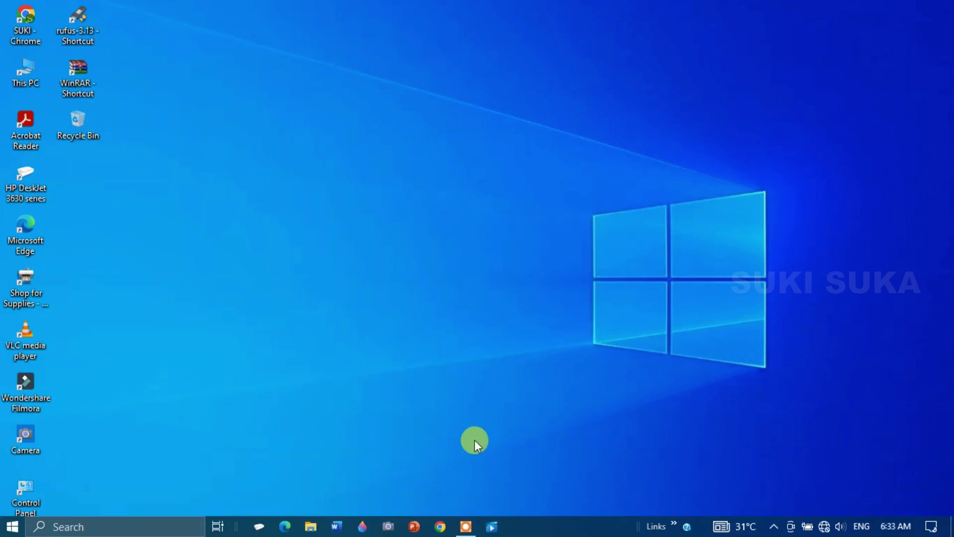
# Refresh the desktop twice
pyautogui.rightClick(516, 175)
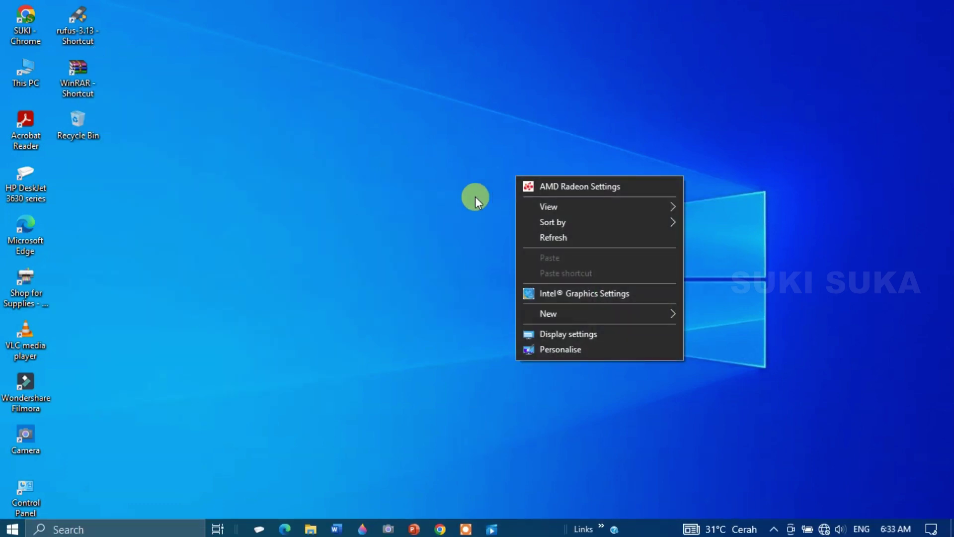
pyautogui.click(561, 236)
pyautogui.rightClick(385, 27)
pyautogui.click(448, 89)
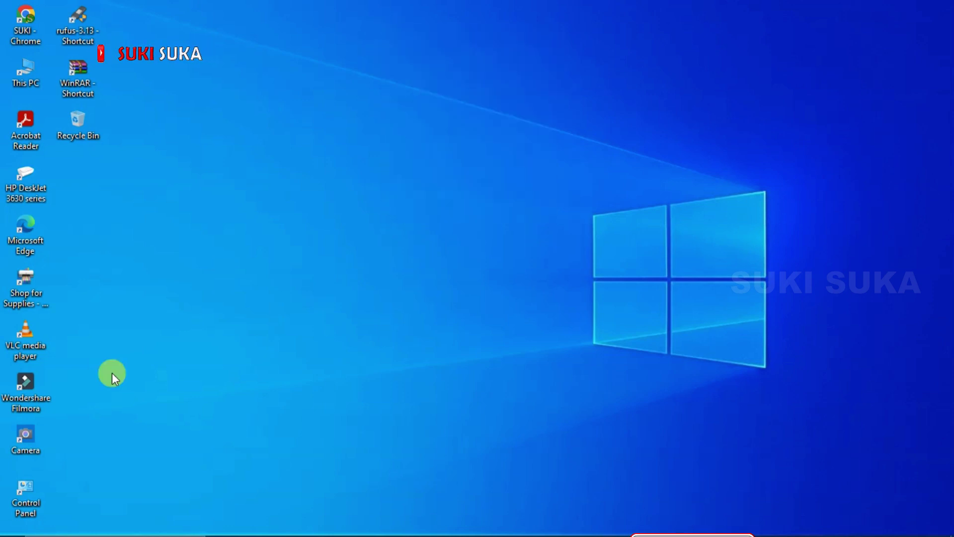
# Open the Temporary files page in the System storage settings and review the file categories marked for removal
pyautogui.click(19, 523)
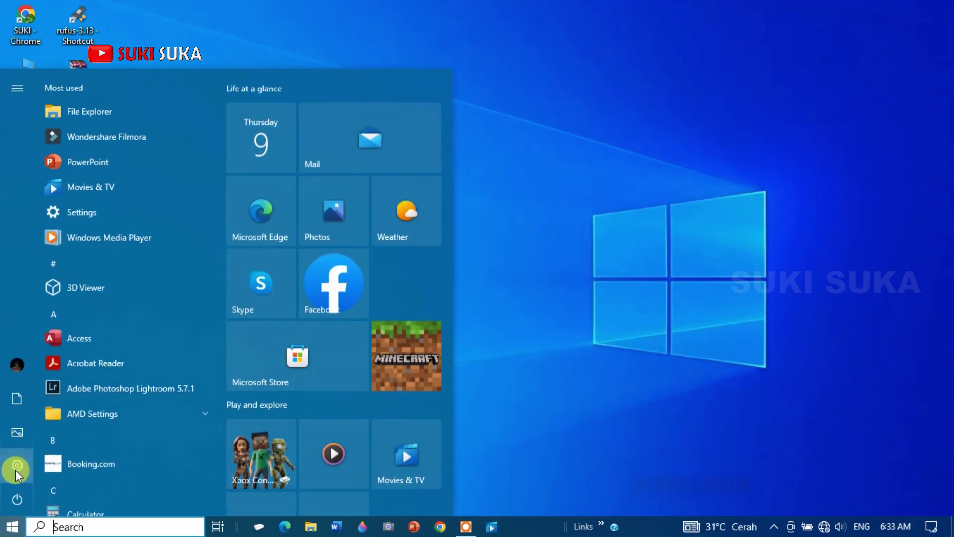
pyautogui.click(73, 464)
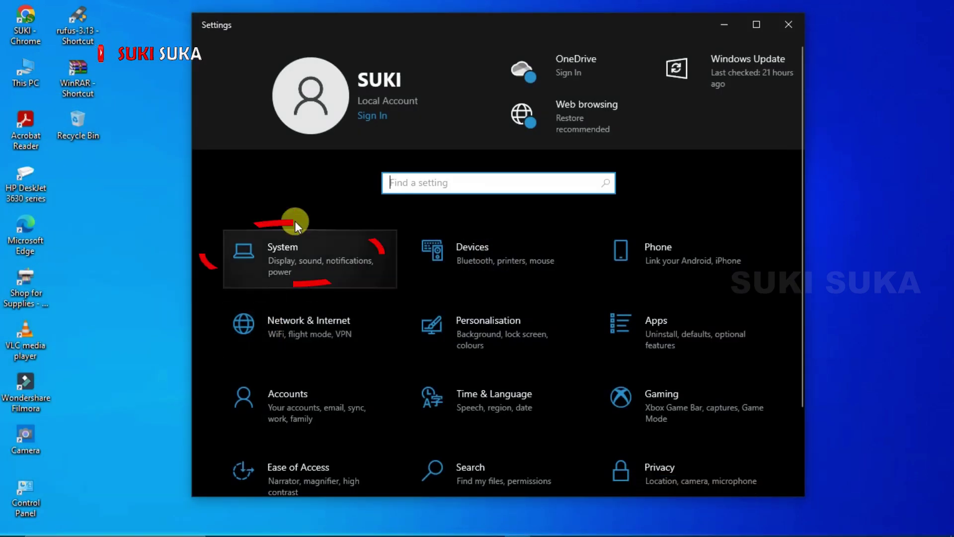
pyautogui.click(305, 261)
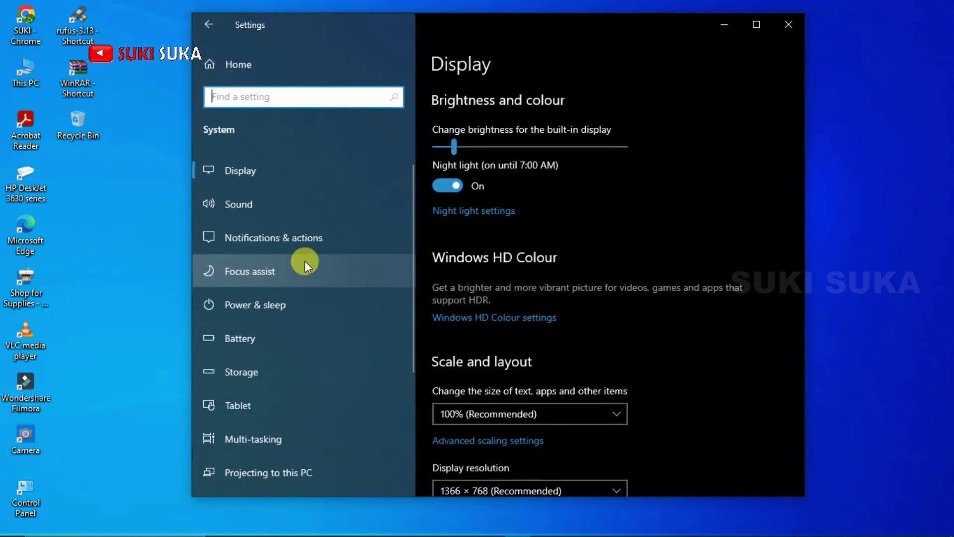
pyautogui.click(238, 371)
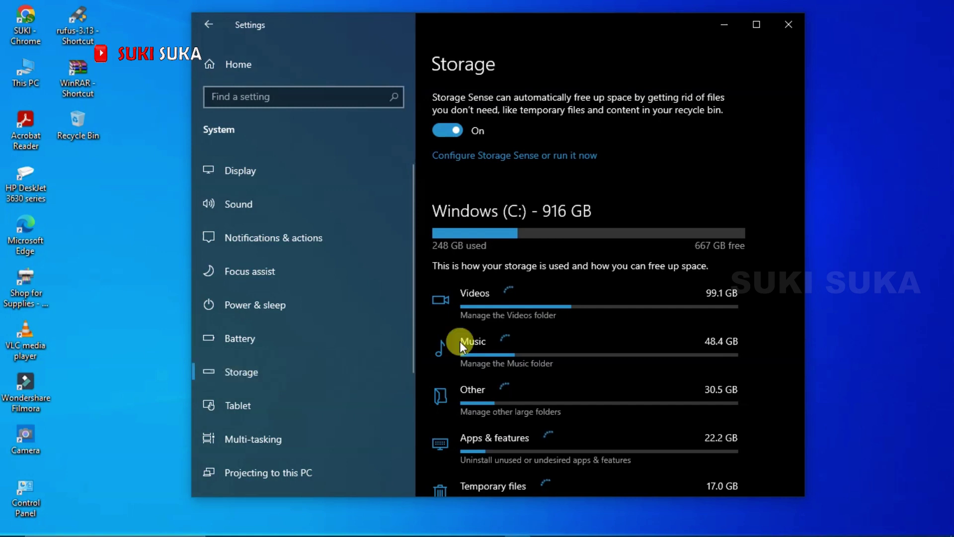
pyautogui.moveTo(801, 208); pyautogui.dragTo(800, 267)
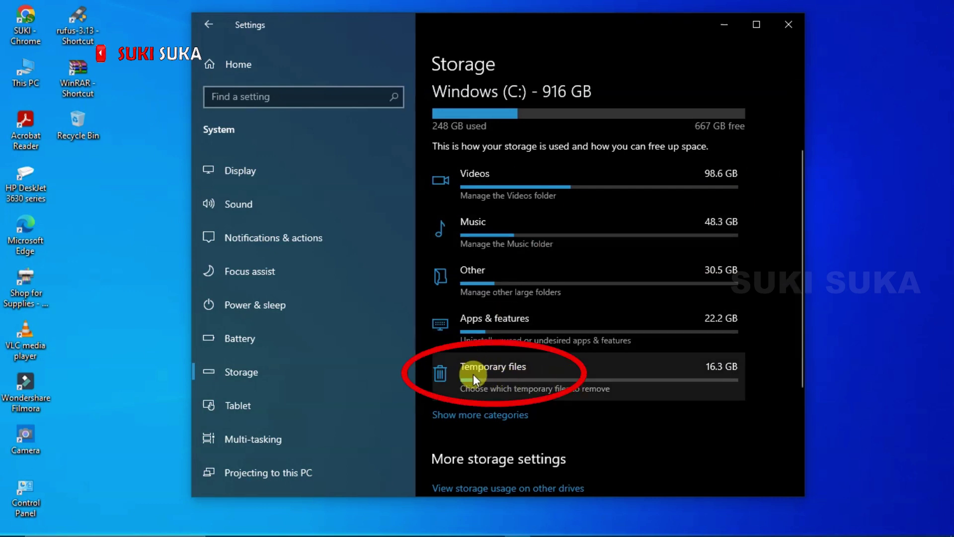
pyautogui.click(498, 371)
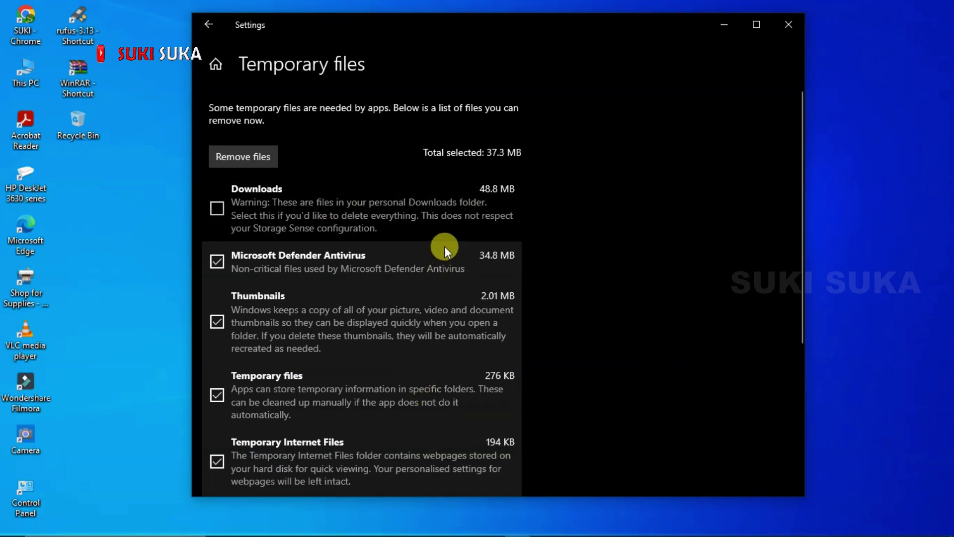
pyautogui.scroll(-2, 445, 247)
pyautogui.scroll(-3, 445, 247)
pyautogui.scroll(5, 445, 246)
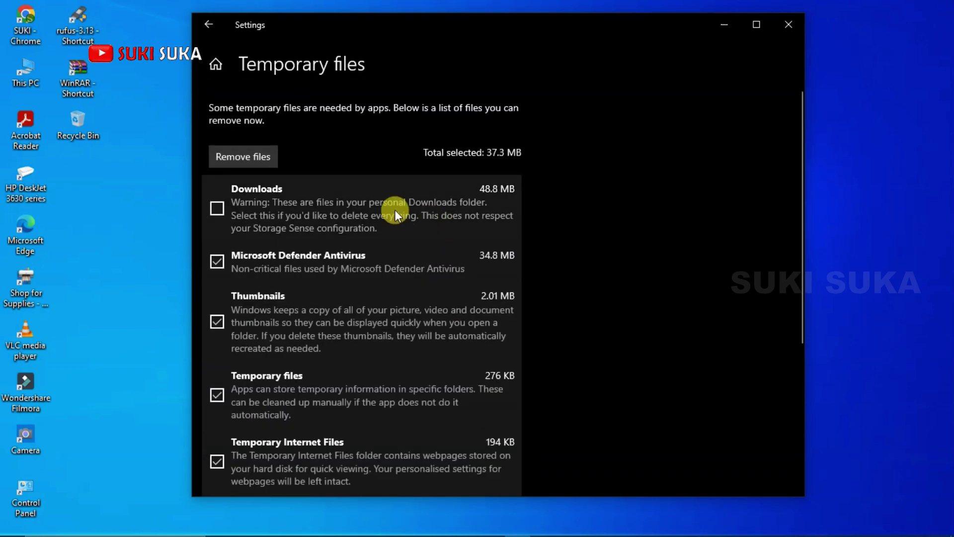
pyautogui.scroll(-3, 527, 258)
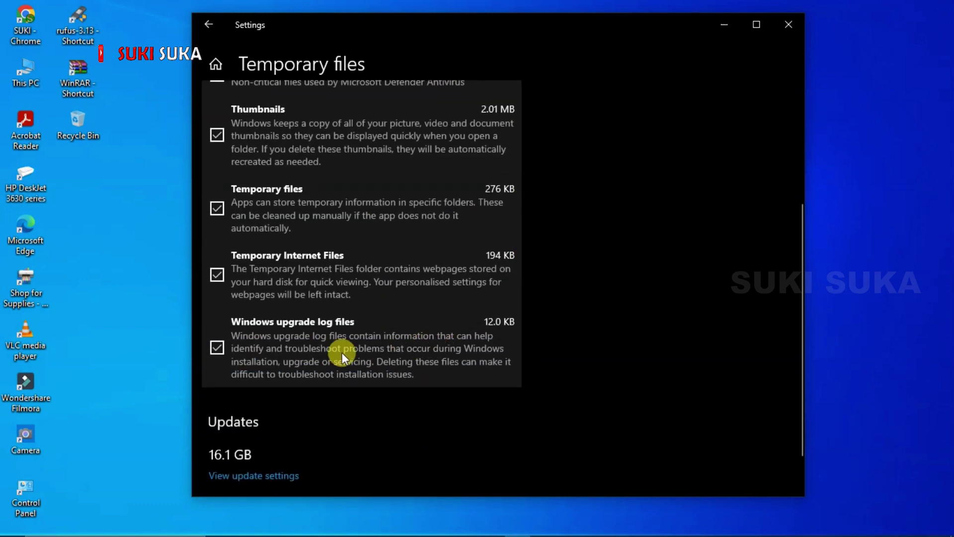
# Remove the Microsoft Defender Antivirus, Thumbnails, Temporary files, Temporary Internet Files and Windows upgrade log files, keeping Downloads out of the selection
pyautogui.scroll(2, 328, 252)
pyautogui.scroll(2, 327, 252)
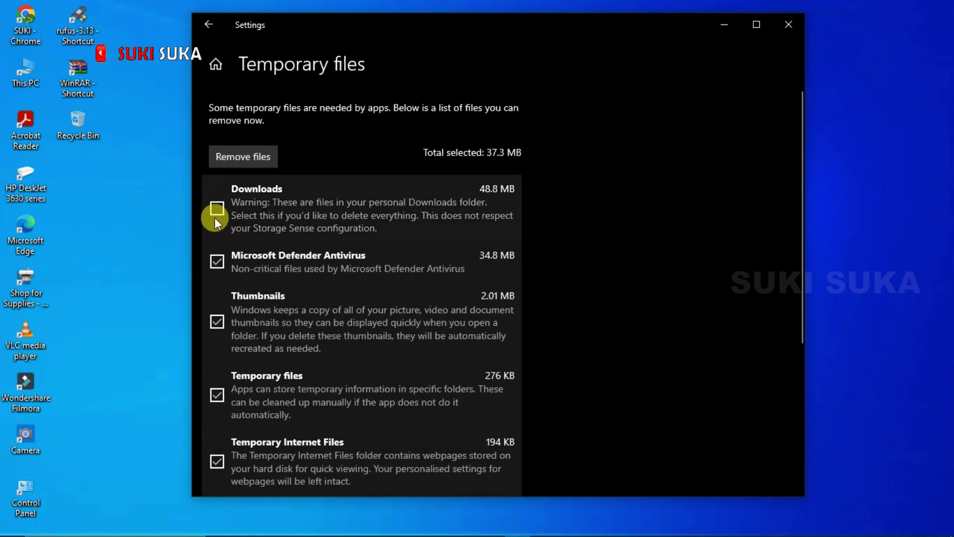
pyautogui.click(217, 321)
pyautogui.scroll(-4, 314, 276)
pyautogui.scroll(4, 319, 312)
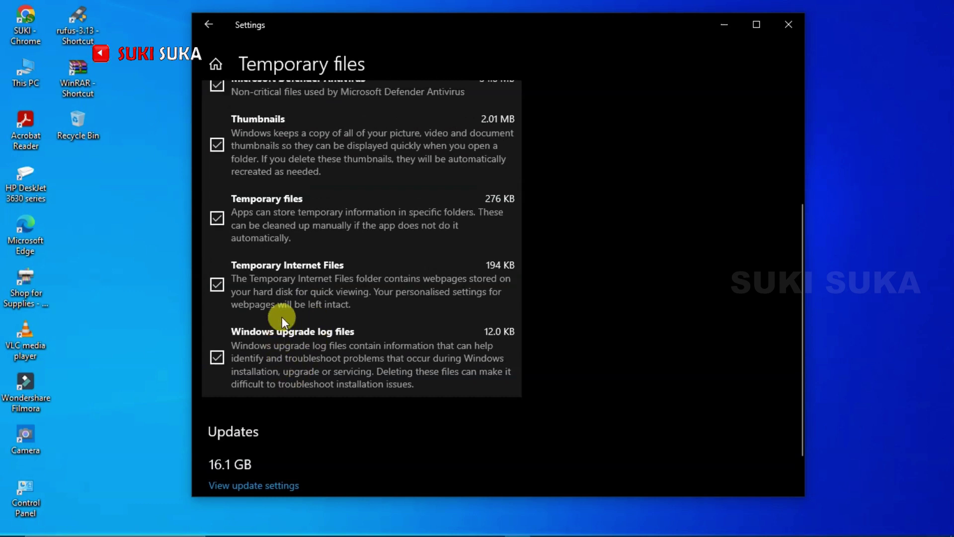
pyautogui.click(217, 396)
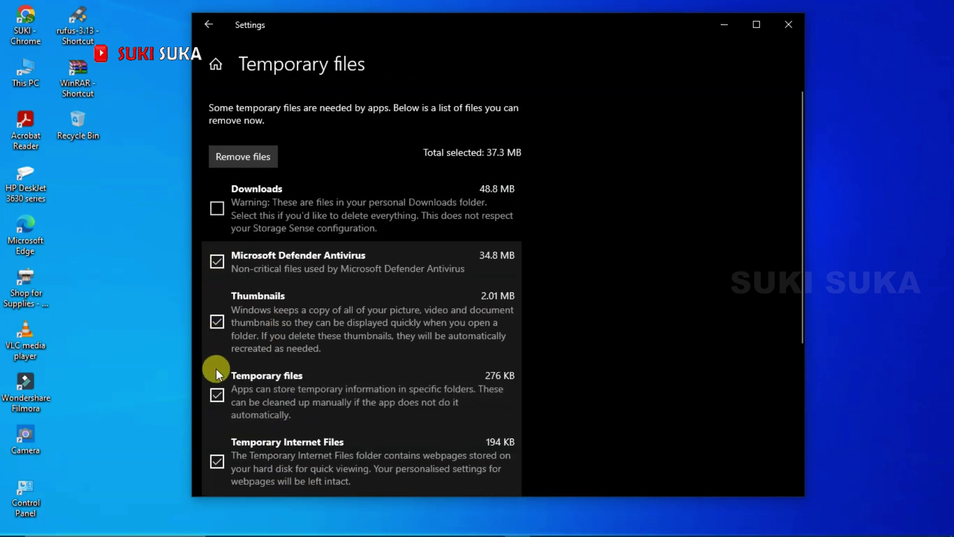
pyautogui.scroll(-3, 220, 322)
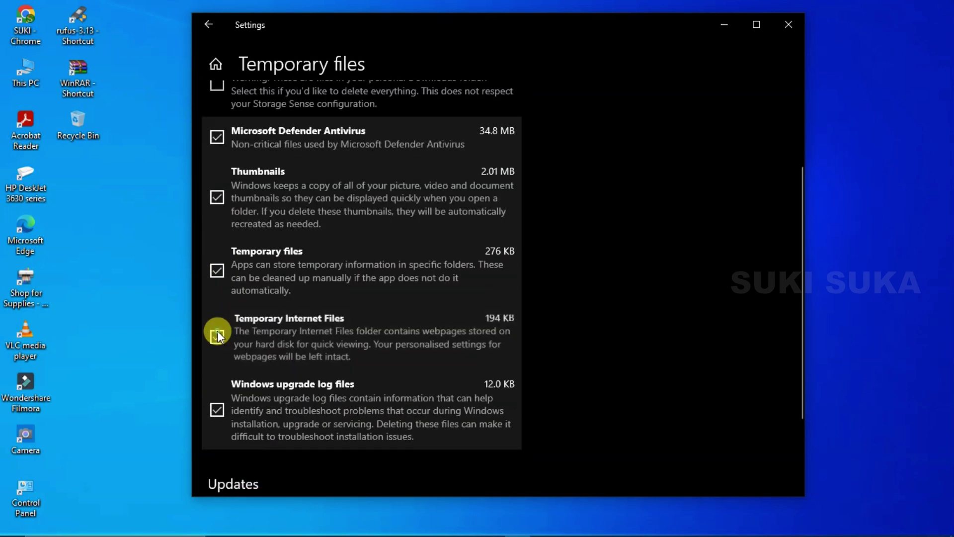
pyautogui.scroll(3, 225, 325)
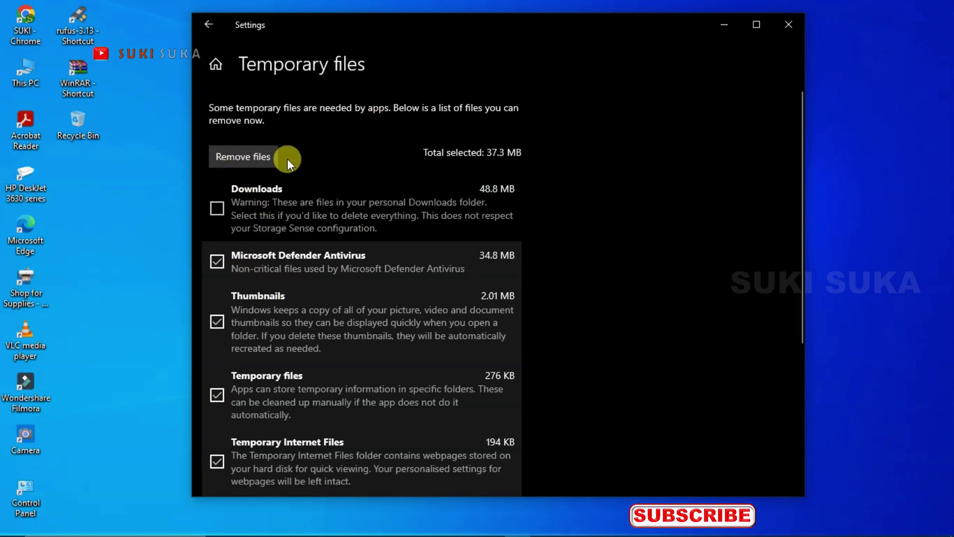
pyautogui.click(258, 159)
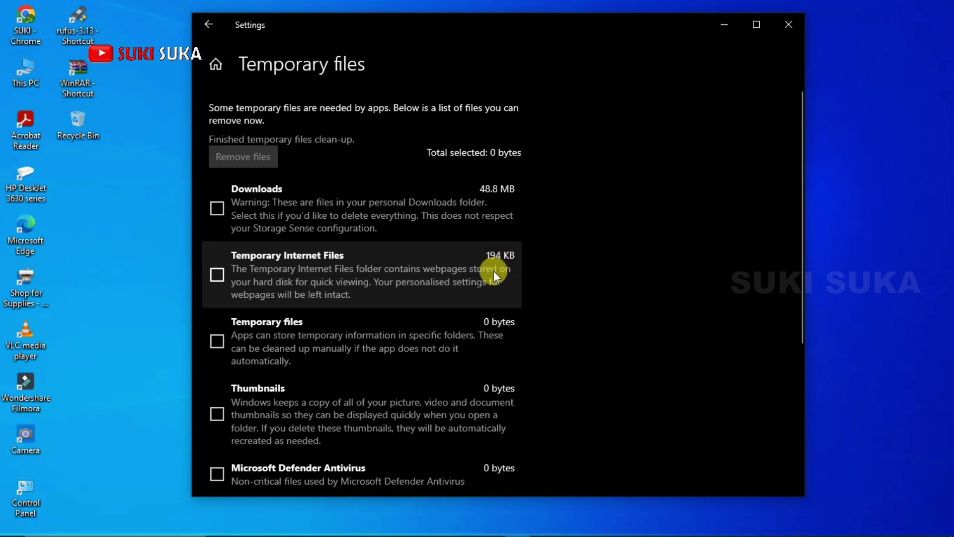
# Check the file categories after the clean-up, then close the Settings window and refresh the desktop
pyautogui.scroll(-3, 488, 268)
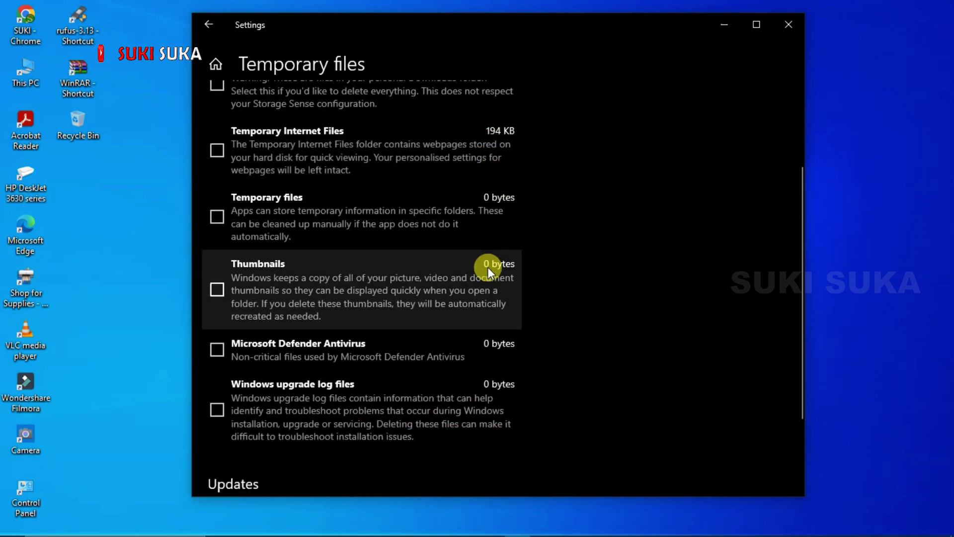
pyautogui.scroll(3, 488, 267)
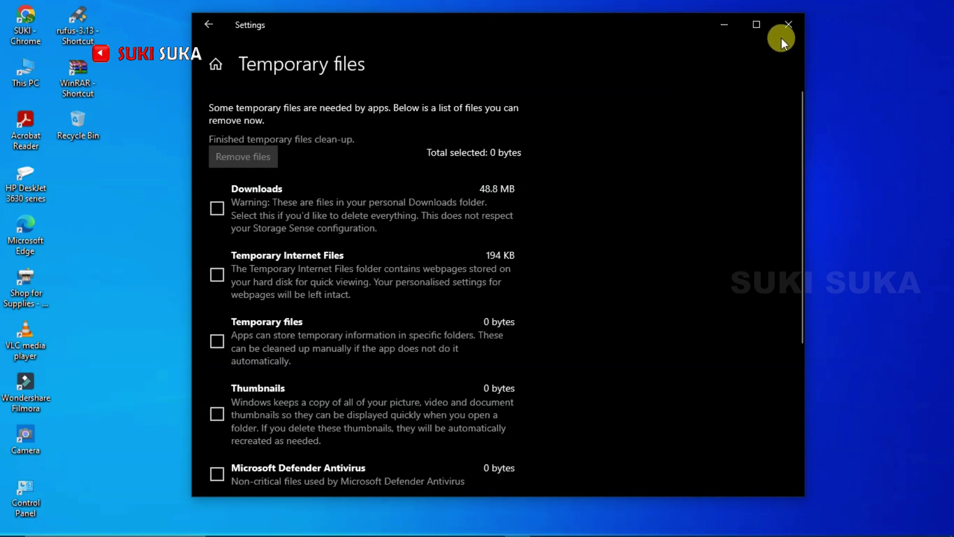
pyautogui.click(787, 24)
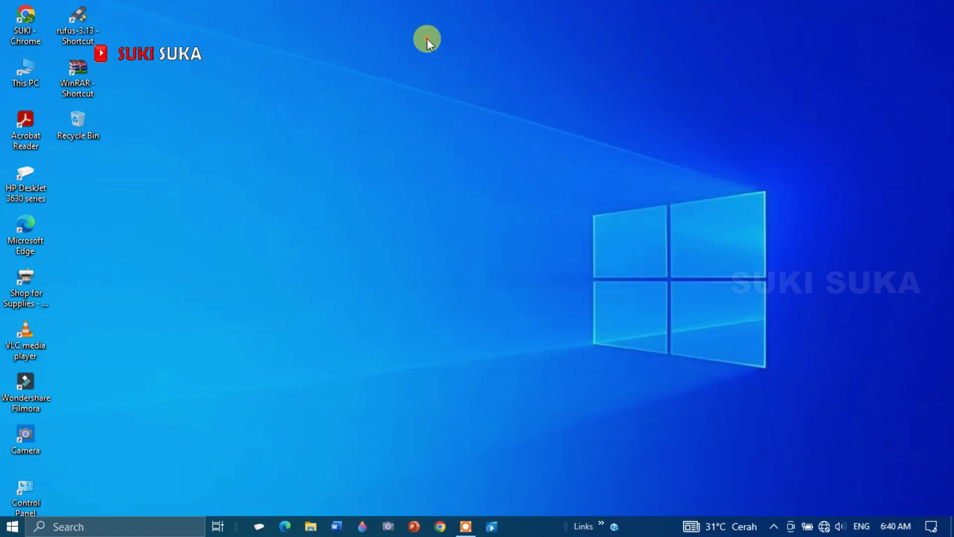
pyautogui.rightClick(428, 38)
pyautogui.click(462, 99)
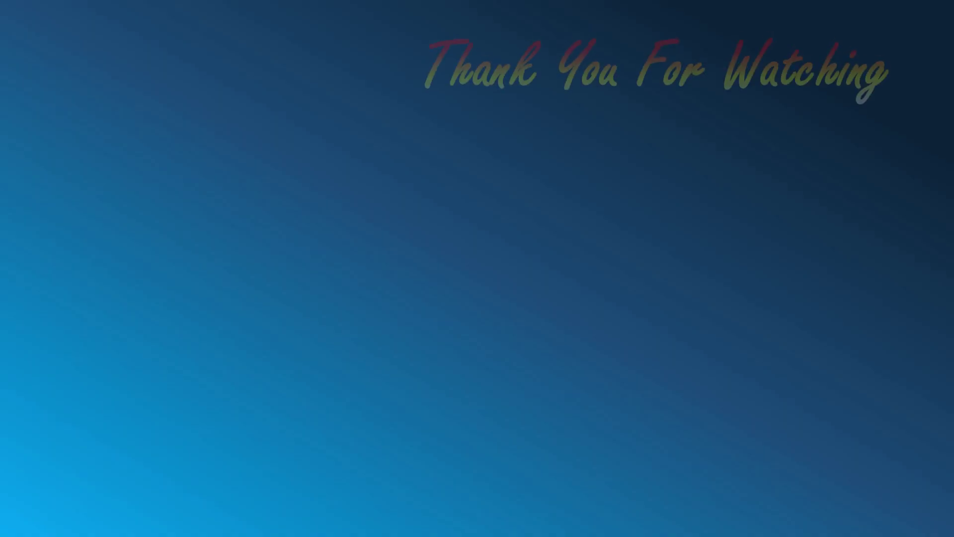